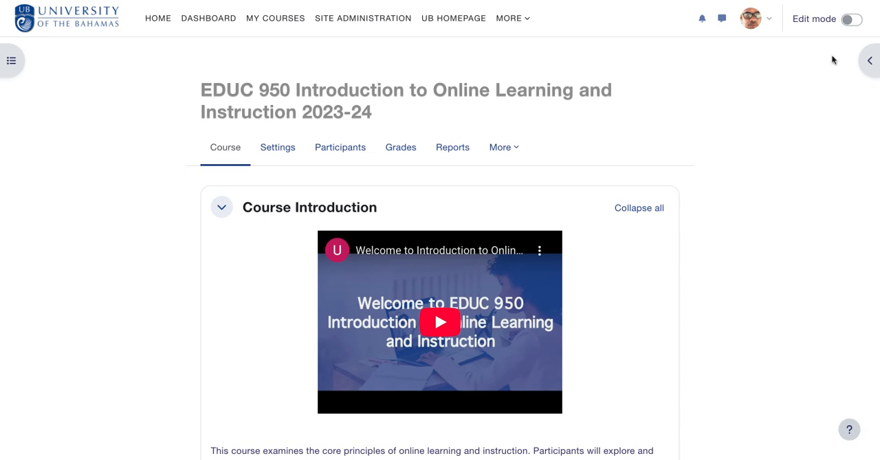
Turn on edit mode and insert a subsection between OpenStax and Speak the words exercise in the Course Introduction section
left_click(852, 20)
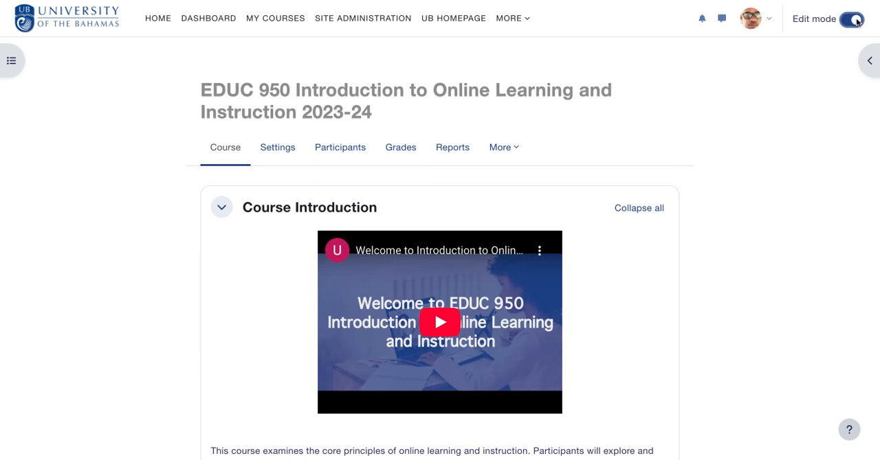
scroll(681, 277, "down", 10)
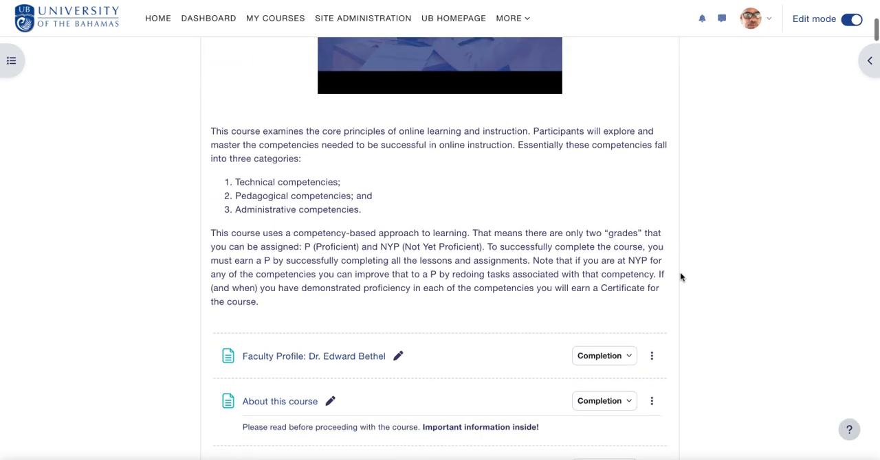
scroll(439, 247, "down", 7)
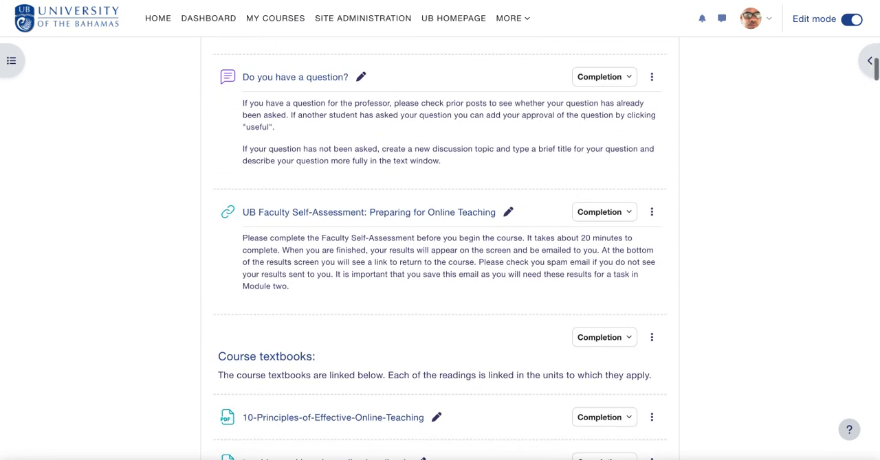
scroll(439, 247, "down", 6)
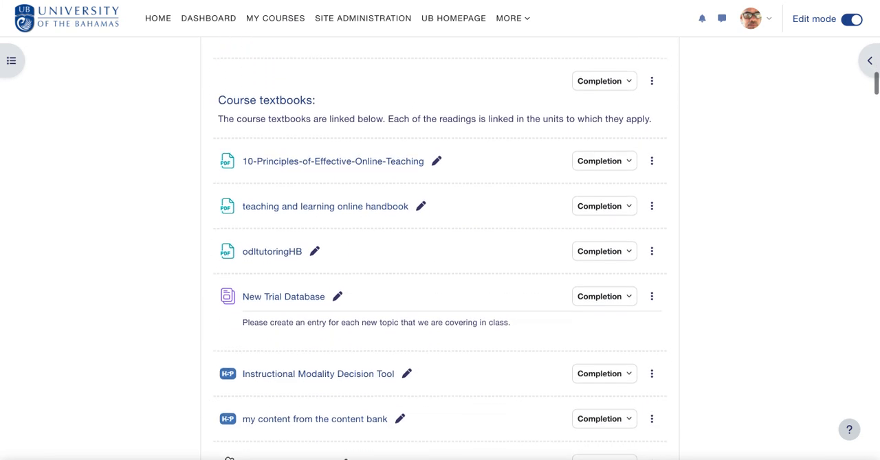
scroll(440, 247, "up", 5)
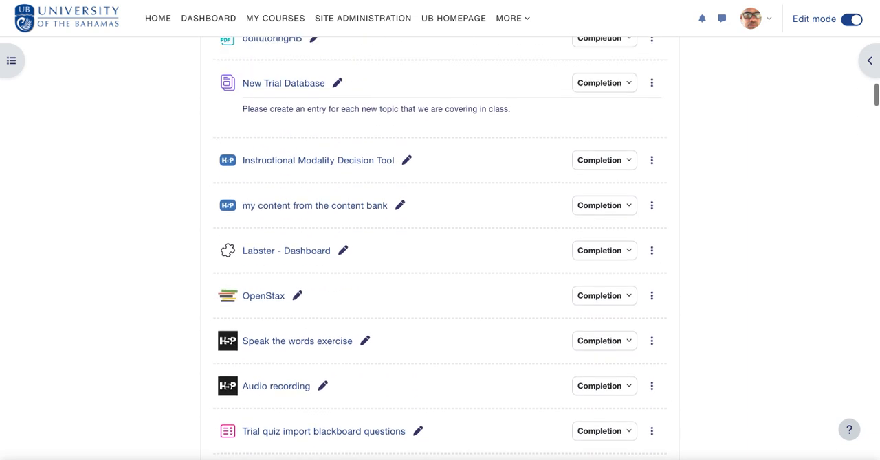
scroll(440, 248, "down", 2)
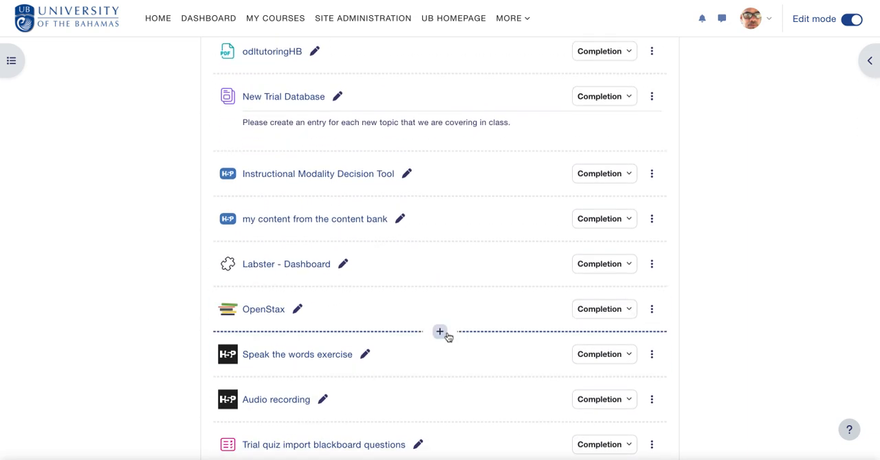
mouse_move(531, 334)
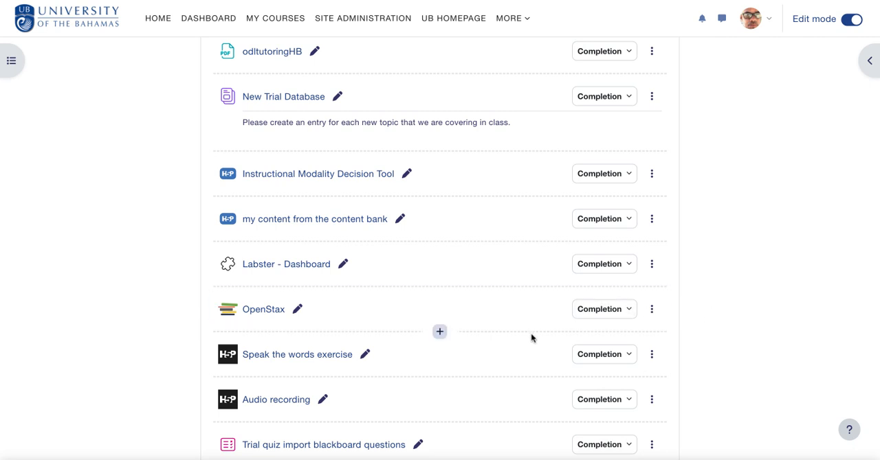
left_click(440, 333)
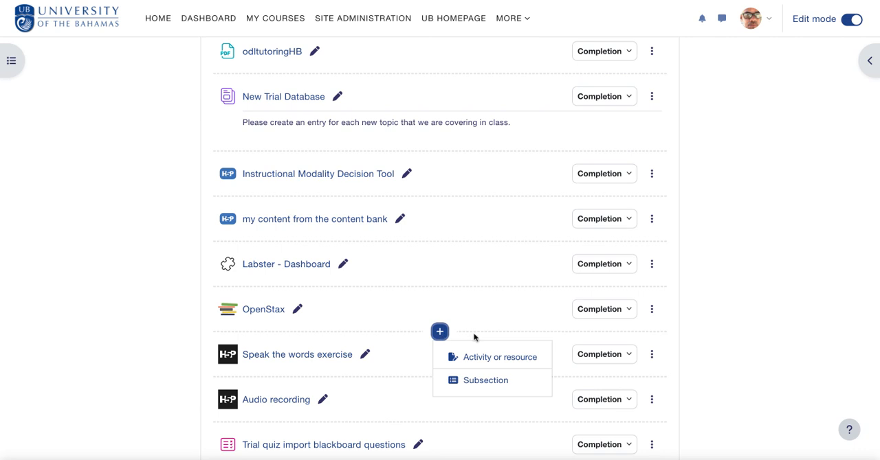
left_click(467, 380)
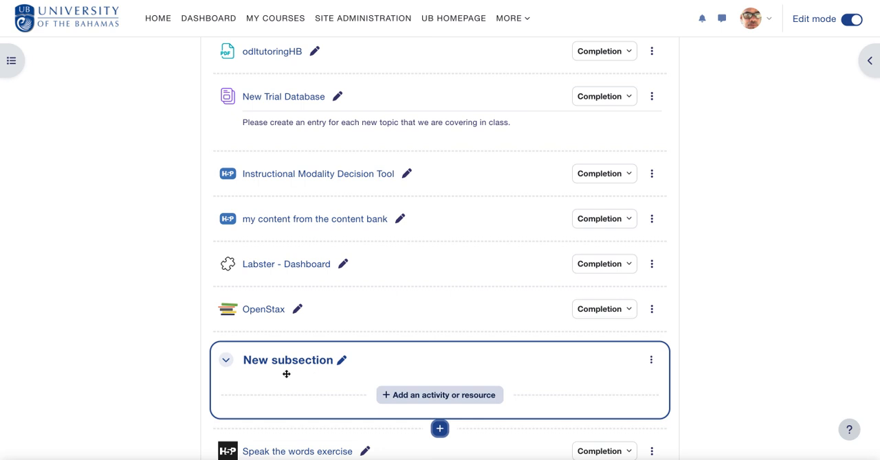
Rename the new subsection "These are my special instructions"
left_click(341, 360)
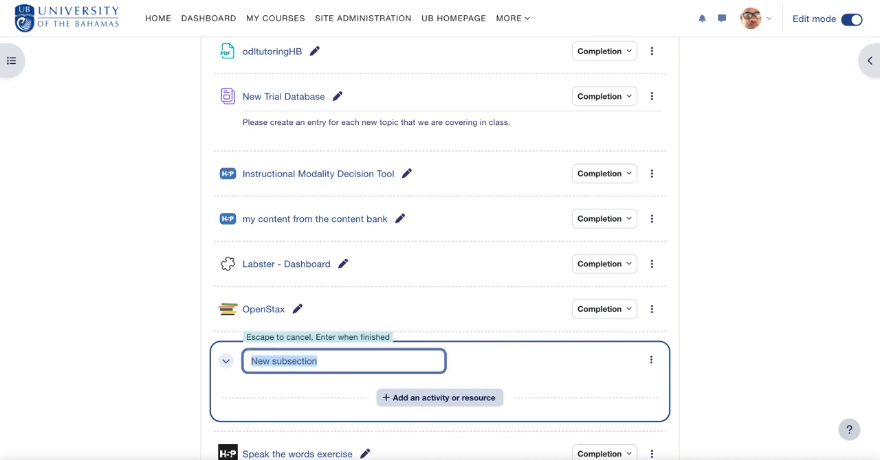
type("Tho")
key("BackSpace")
type("ese are")
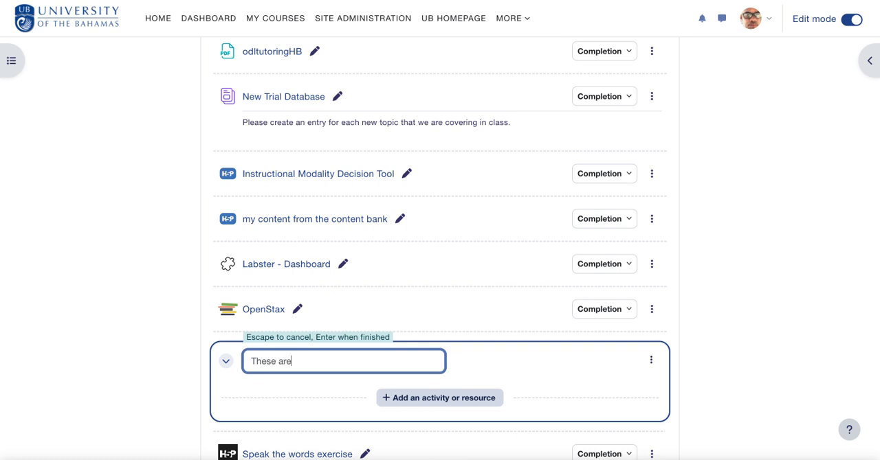
type(" my special instructions")
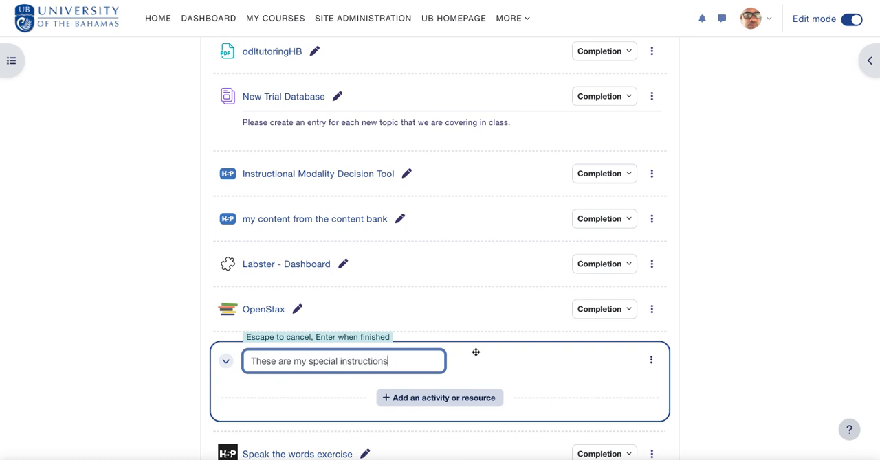
key("Return")
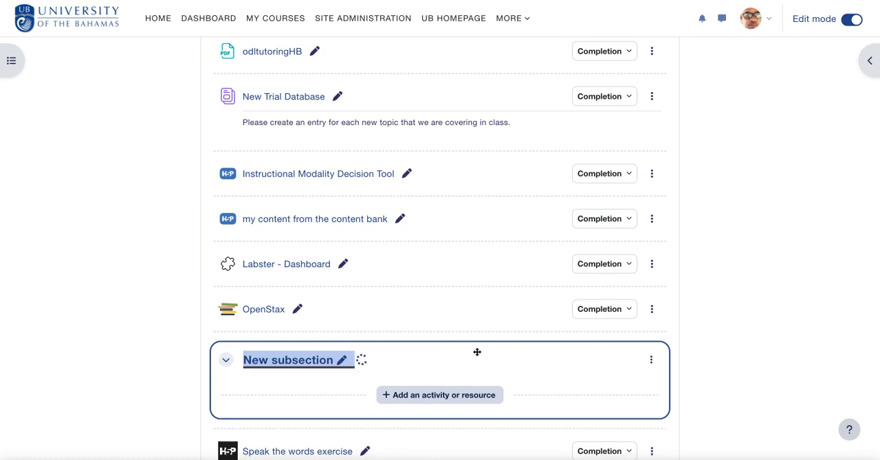
Create a File resource inside the "These are my special instructions" subsection and name it "My course reading"
left_click(478, 402)
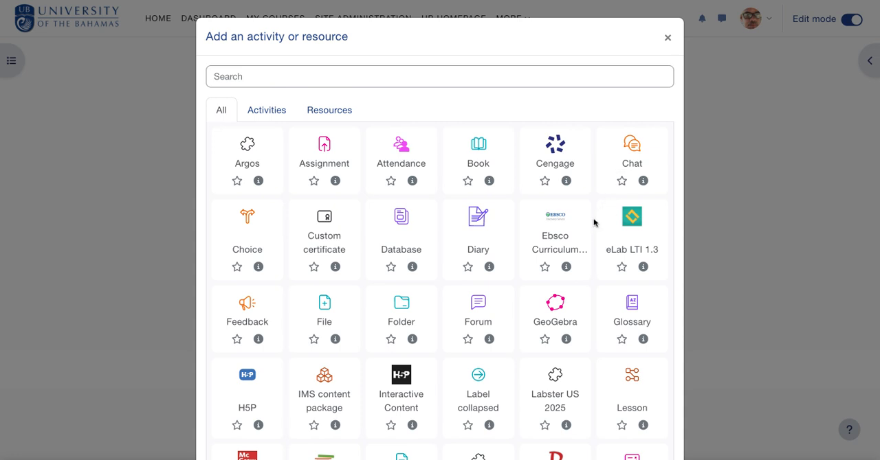
left_click(667, 39)
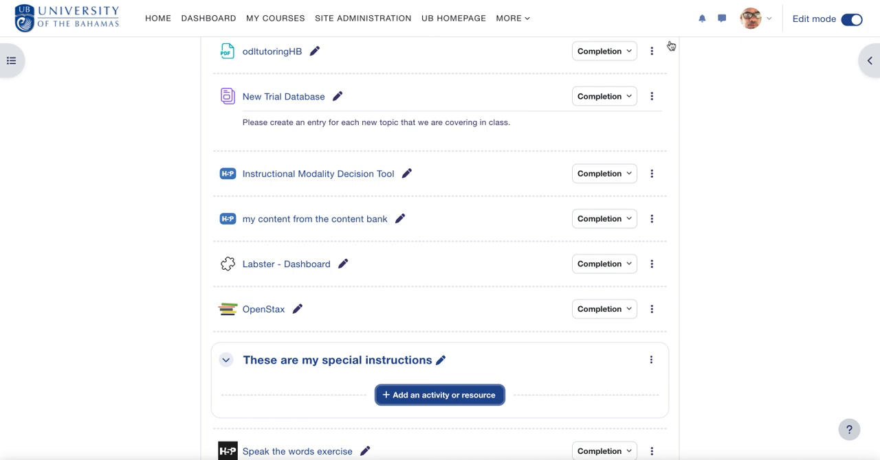
left_click(439, 400)
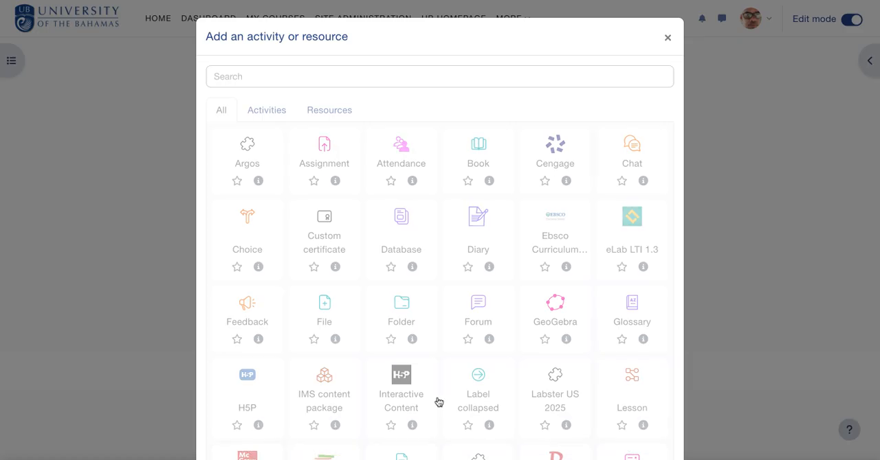
scroll(437, 402, "down", 5)
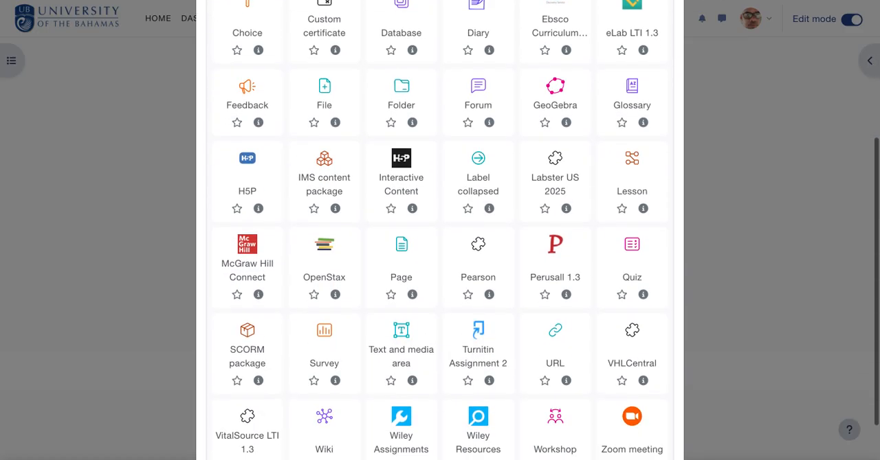
scroll(437, 402, "down", 1)
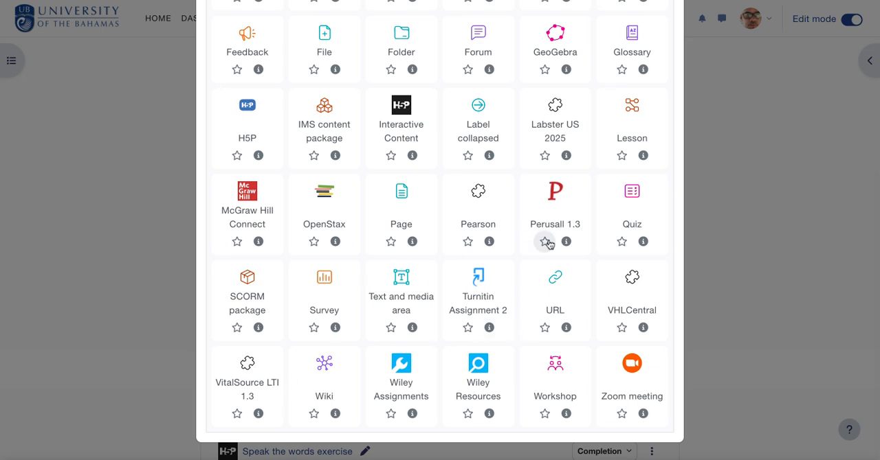
scroll(548, 244, "up", 2)
left_click(324, 137)
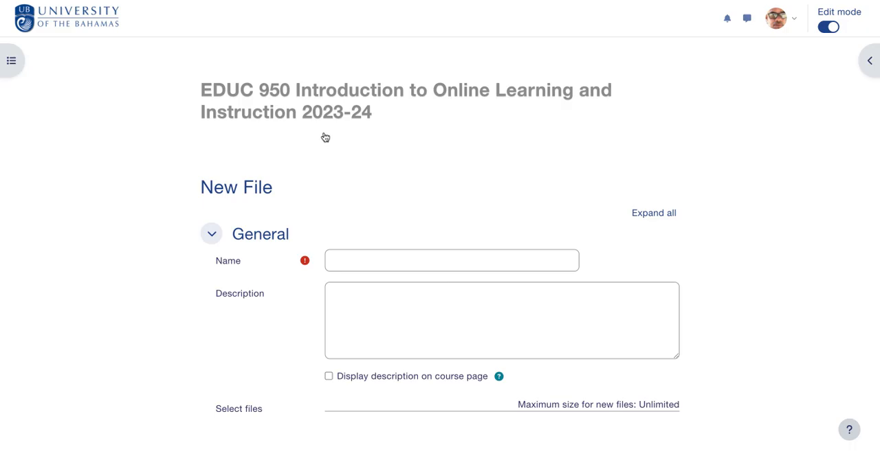
left_click(359, 256)
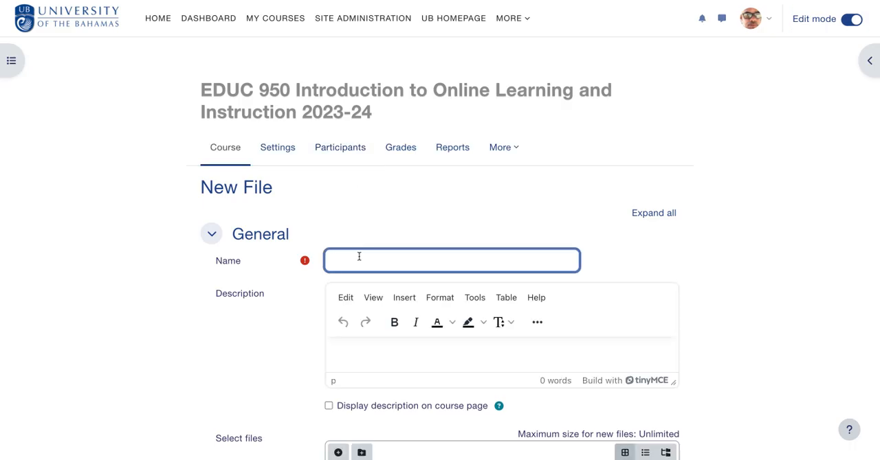
type("My course reading")
Upload the PDF beginning with 9b5534_a40 to the file resource, then save it and return to the course
scroll(481, 275, "down", 5)
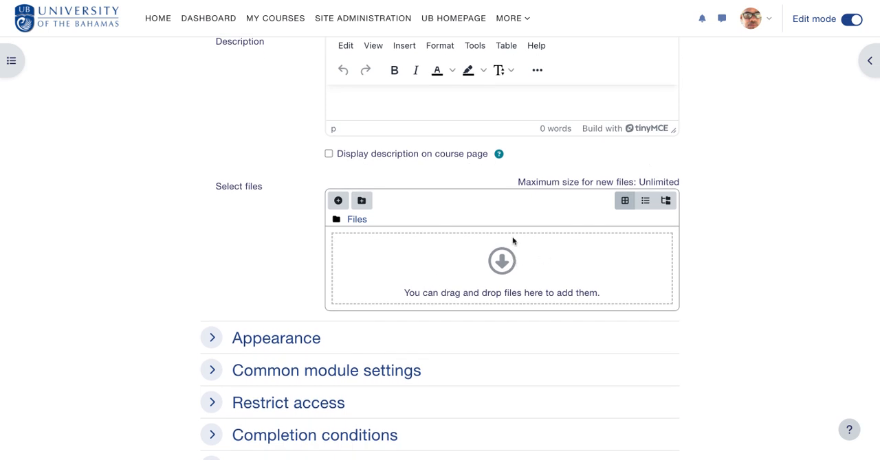
left_click(512, 263)
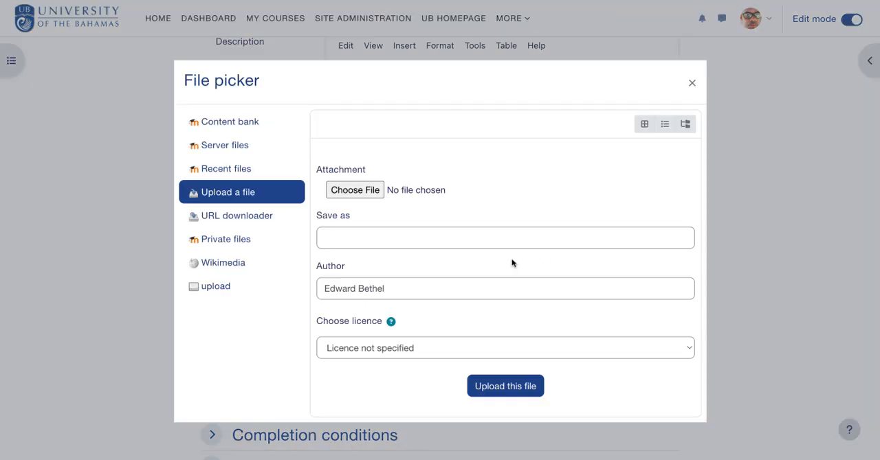
left_click(363, 191)
left_click(514, 388)
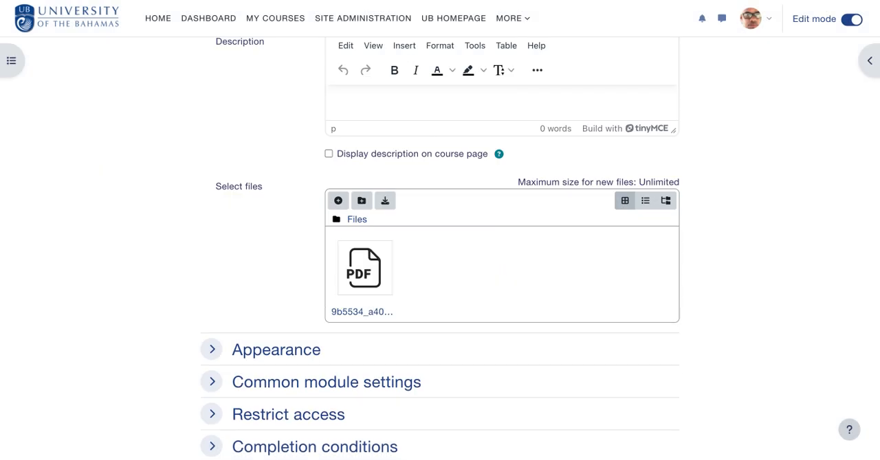
scroll(667, 368, "down", 3)
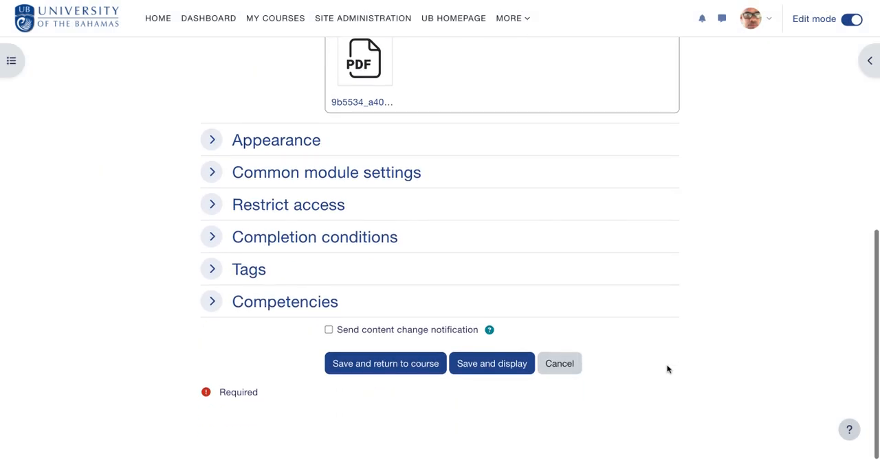
left_click(405, 378)
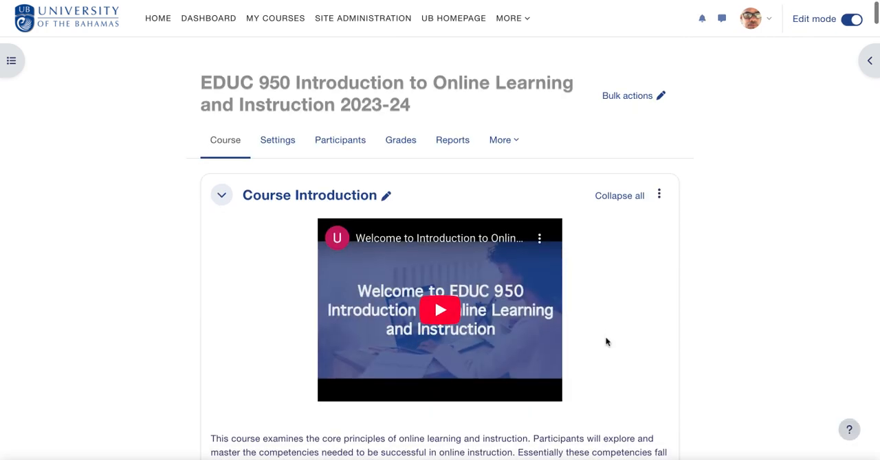
Find the "These are my special instructions" subsection on the course page, then collapse and expand it to check its contents
scroll(606, 341, "down", 12)
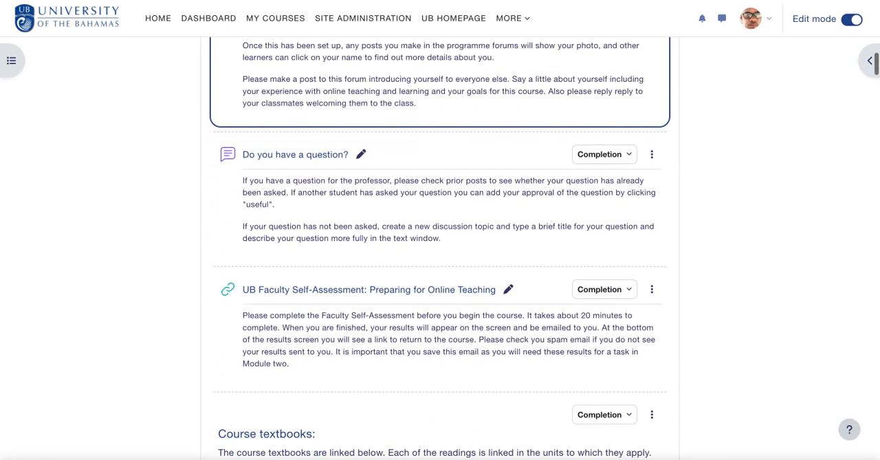
scroll(605, 339, "up", 2)
scroll(605, 339, "down", 2)
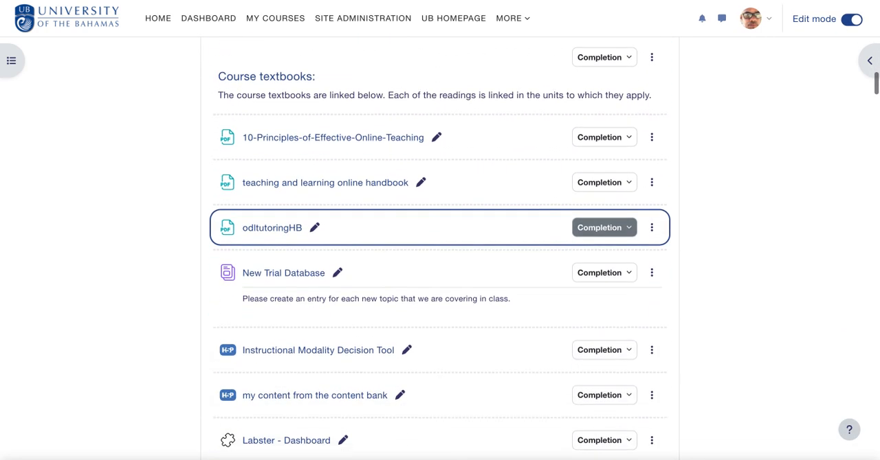
scroll(450, 170, "up", 1)
scroll(450, 170, "down", 8)
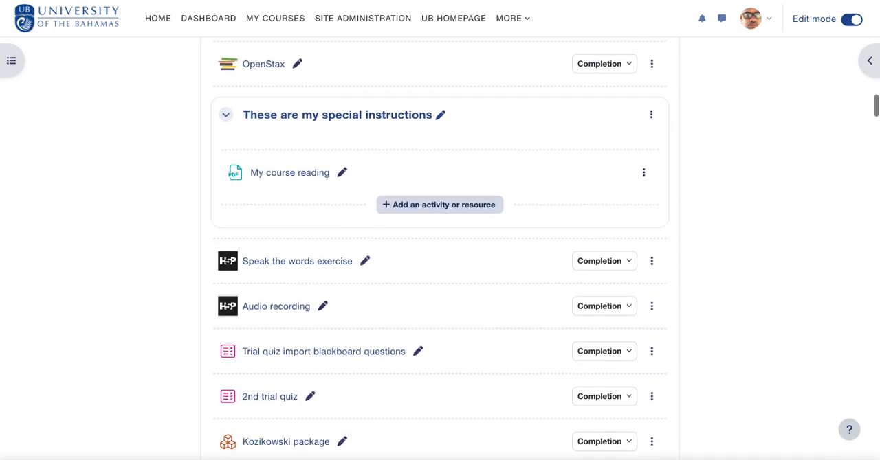
scroll(450, 169, "up", 3)
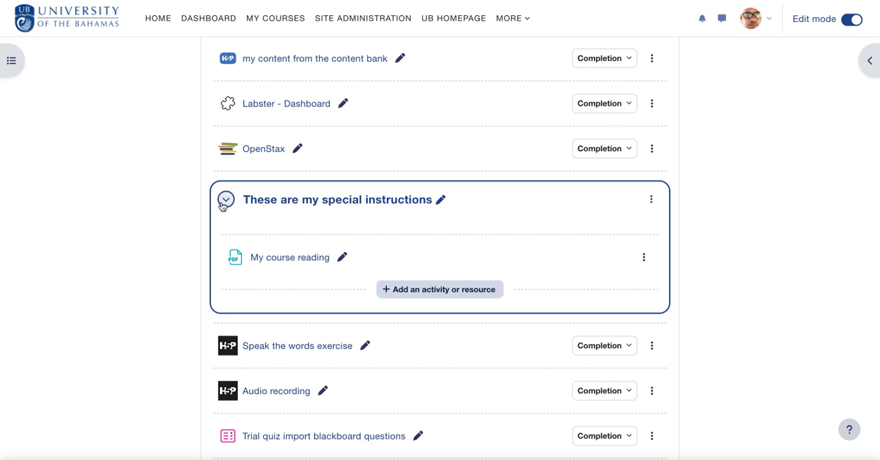
left_click(225, 200)
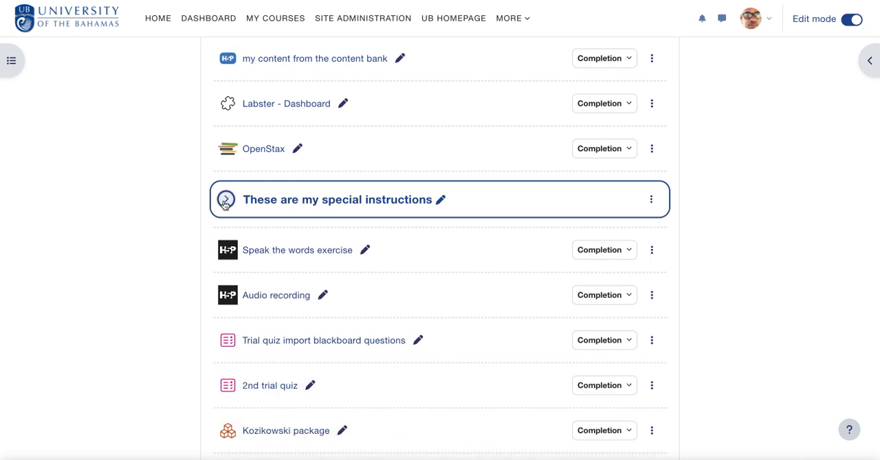
left_click(226, 200)
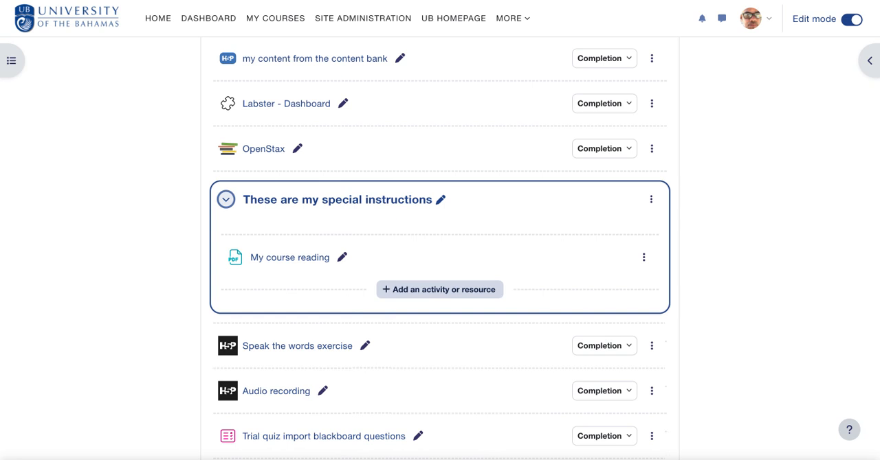
Turn off edit mode and collapse the "These are my special instructions" subsection on the course page
left_click(849, 20)
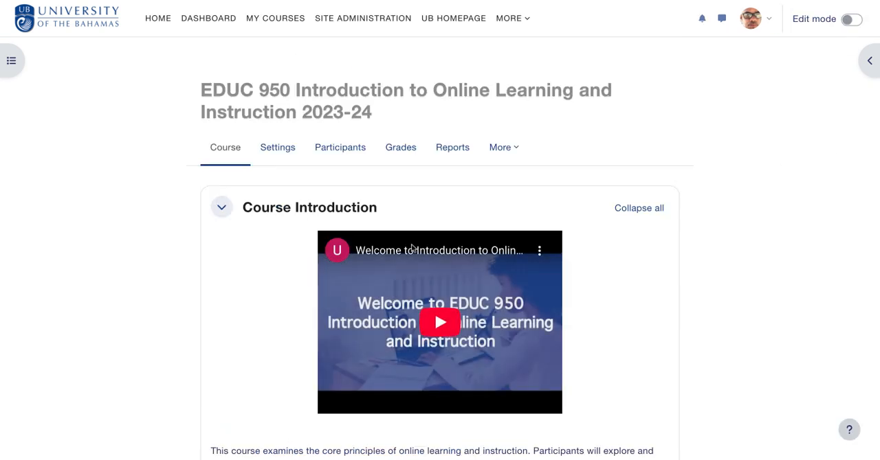
scroll(411, 249, "down", 20)
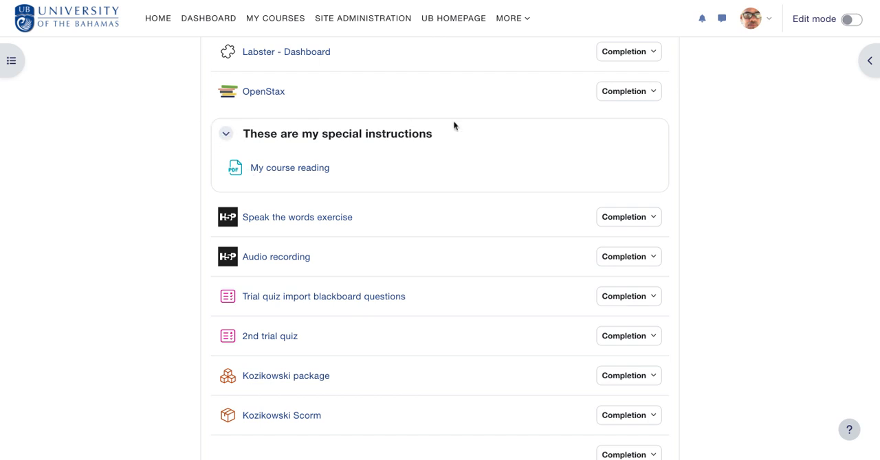
left_click(222, 138)
scroll(723, 127, "down", 4)
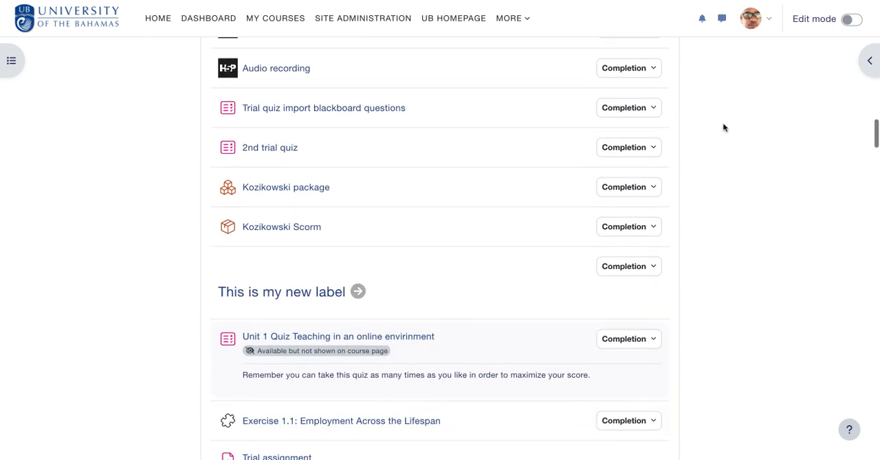
scroll(723, 127, "down", 4)
scroll(723, 127, "up", 3)
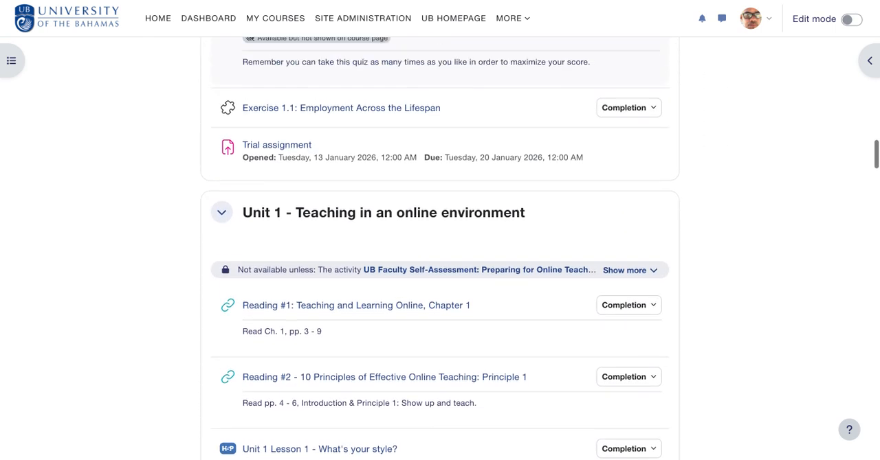
Turn on edit mode and insert a new subsection above Reading #1 in the Unit 1 - Teaching in an online environment section
left_click(852, 20)
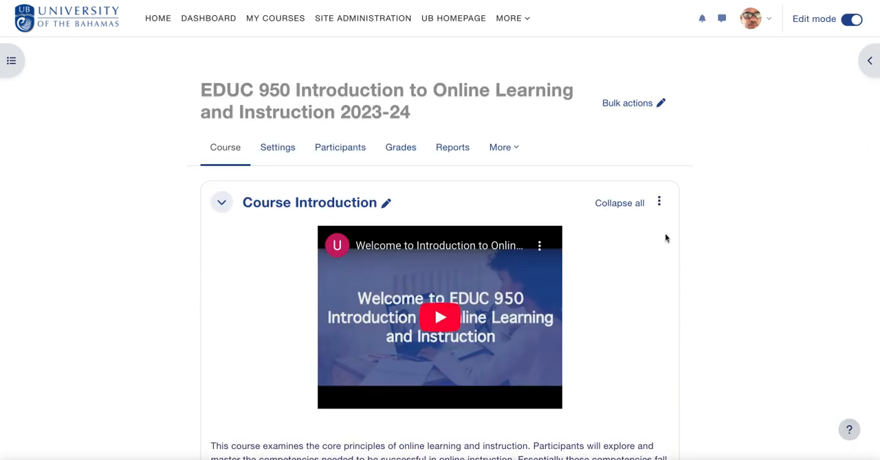
scroll(665, 236, "down", 12)
scroll(665, 238, "down", 15)
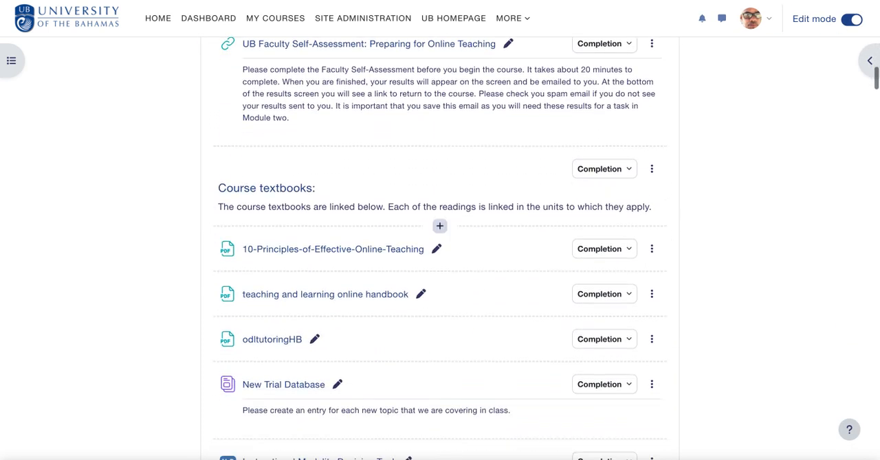
scroll(665, 238, "down", 2)
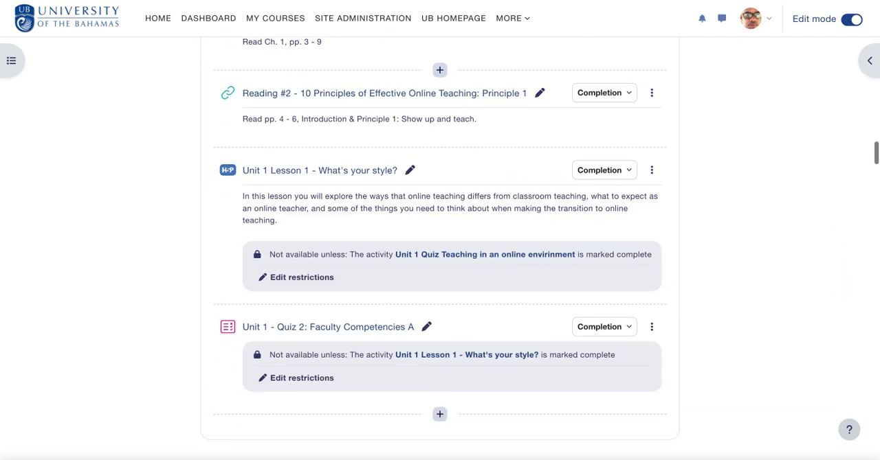
scroll(623, 222, "up", 2)
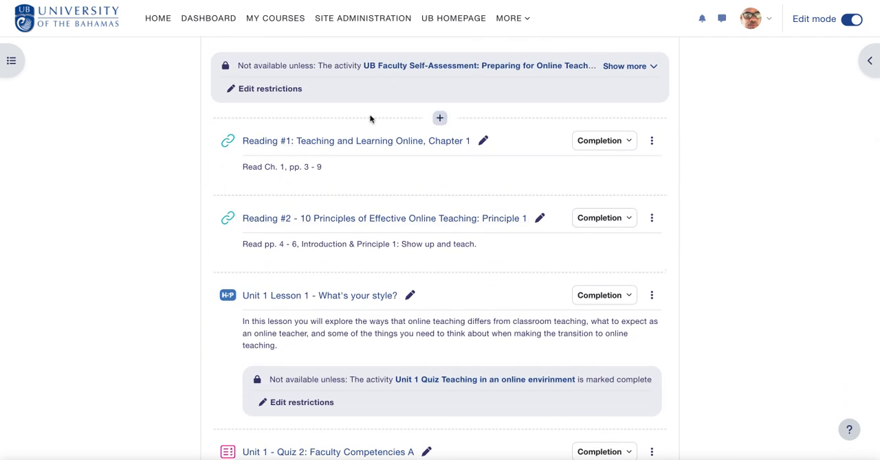
left_click(440, 118)
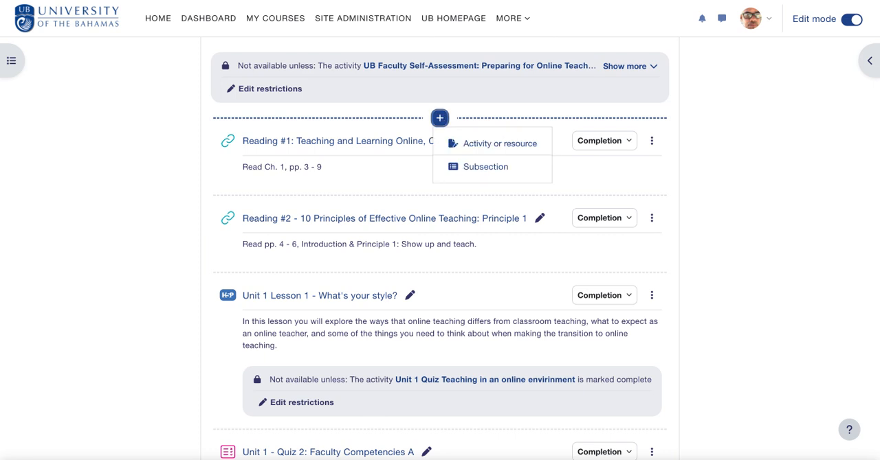
left_click(469, 170)
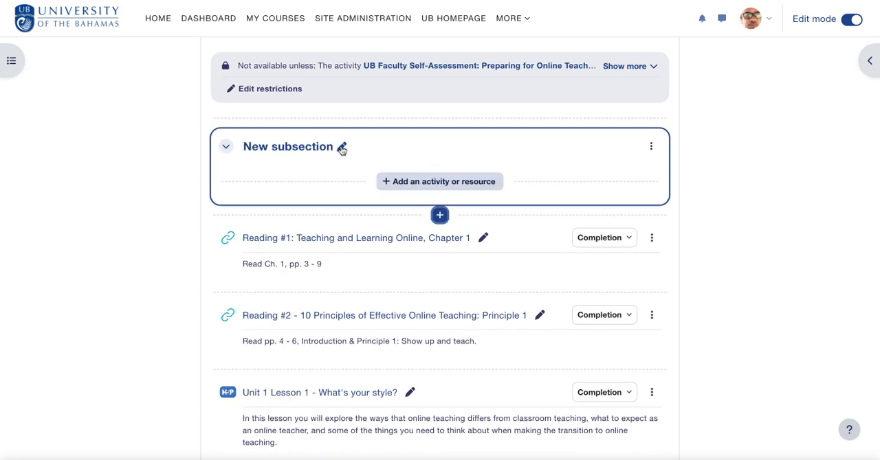
Rename the new subsection in Unit 1 as "This is my second subsecion"
left_click(341, 149)
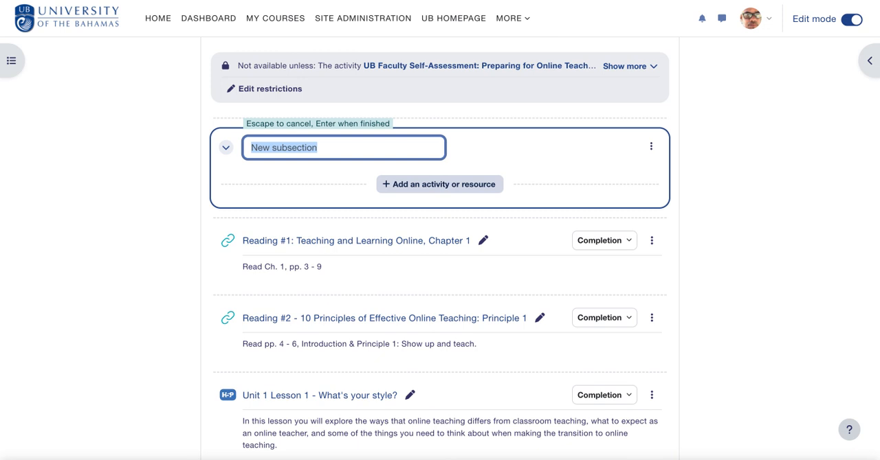
type("This is my second sub")
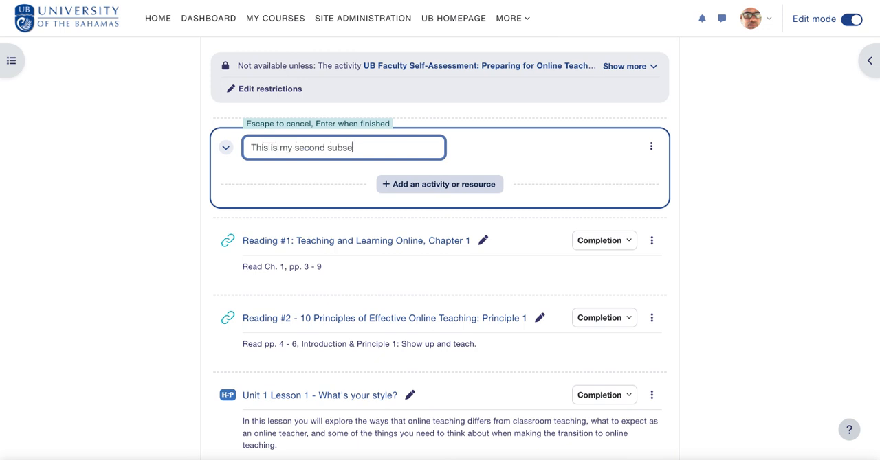
type("seci")
key("BackSpace")
type("cion")
key("Return")
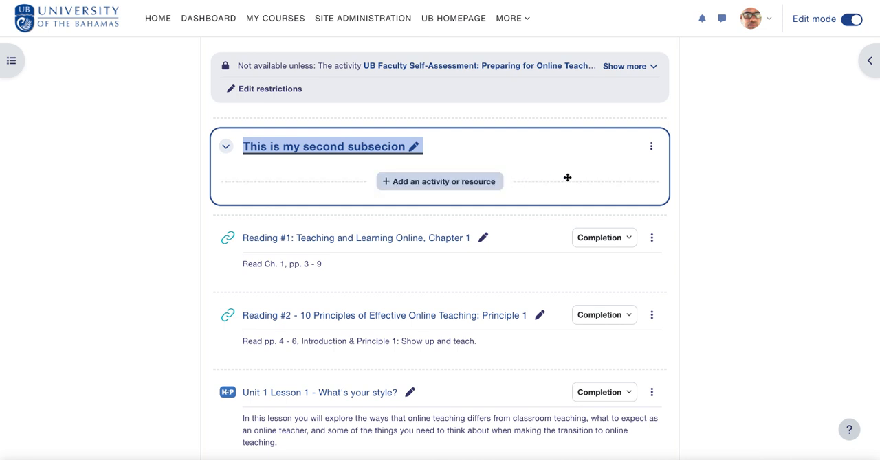
View the second subsection on its own page and correct its title to "This is my second subsection"
left_click(651, 148)
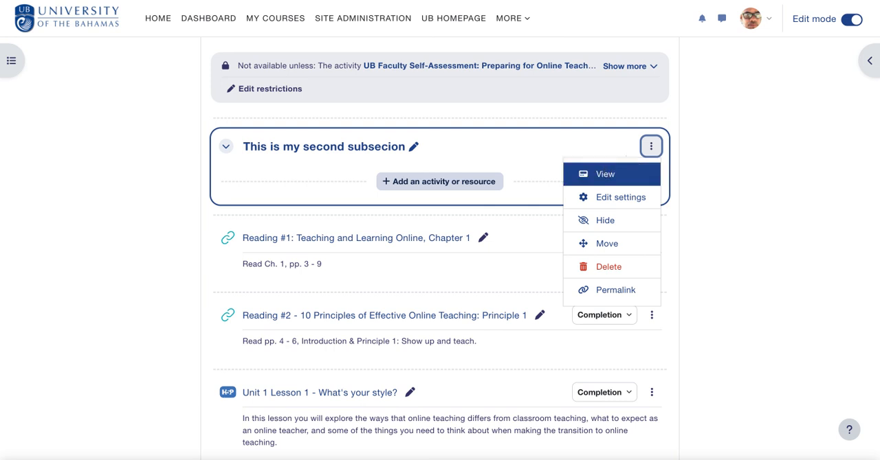
left_click(604, 174)
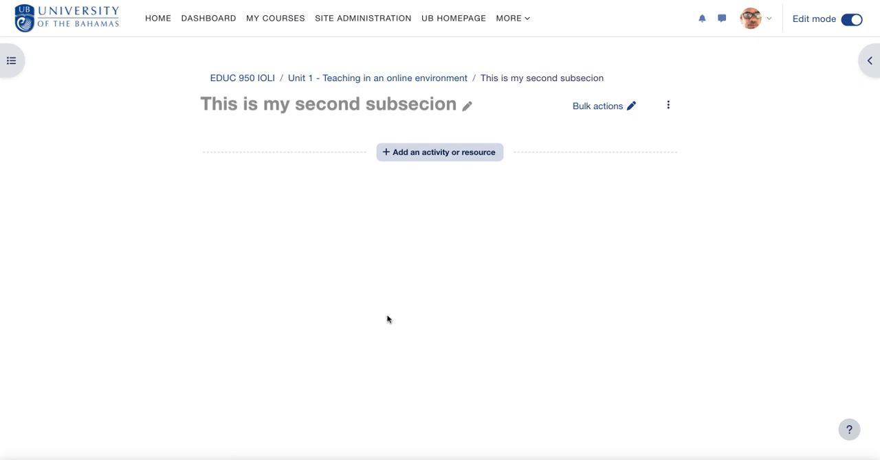
left_click(468, 104)
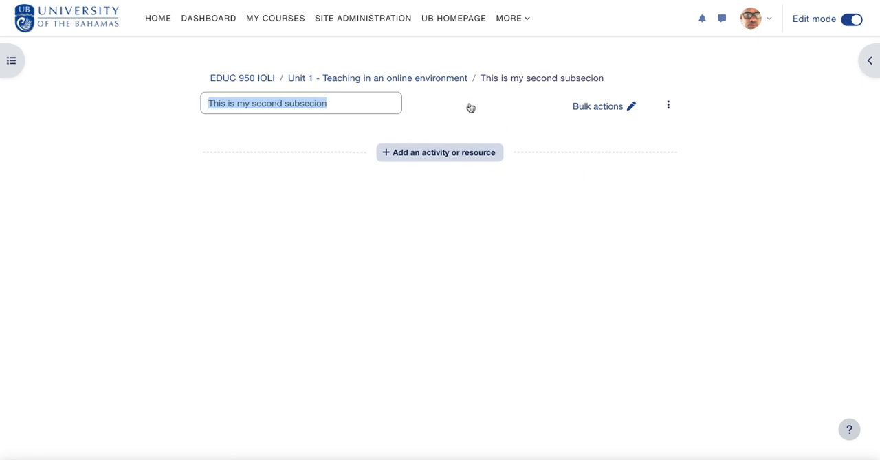
left_click(313, 105)
type("t")
key("Return")
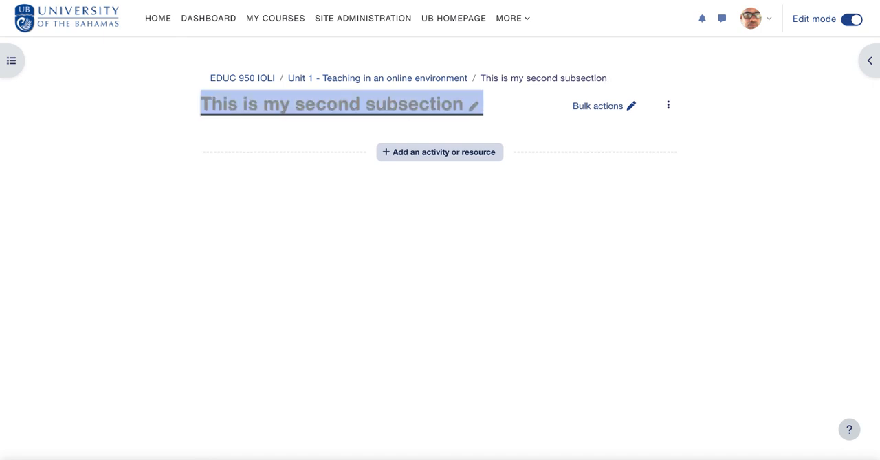